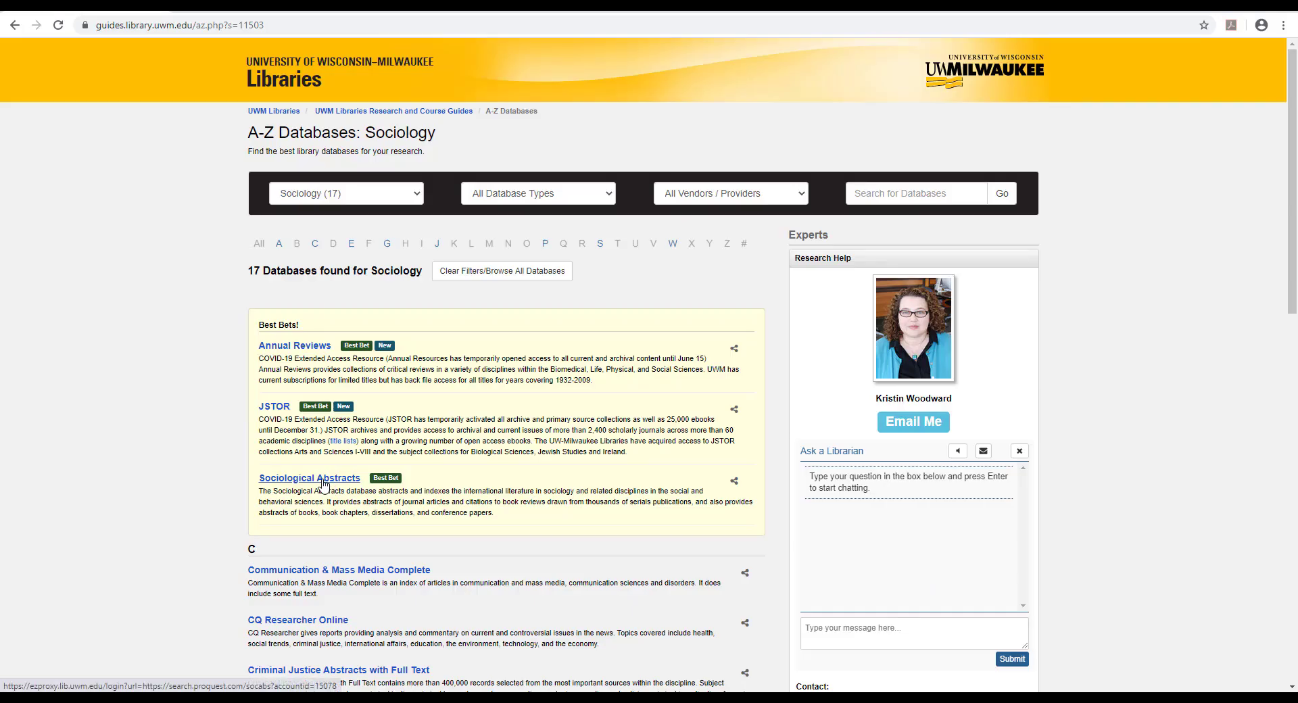
- Open Sociological Abstracts and search for 'community gardens and food access'
{"action": "left_click", "coordinate": [323, 483]}
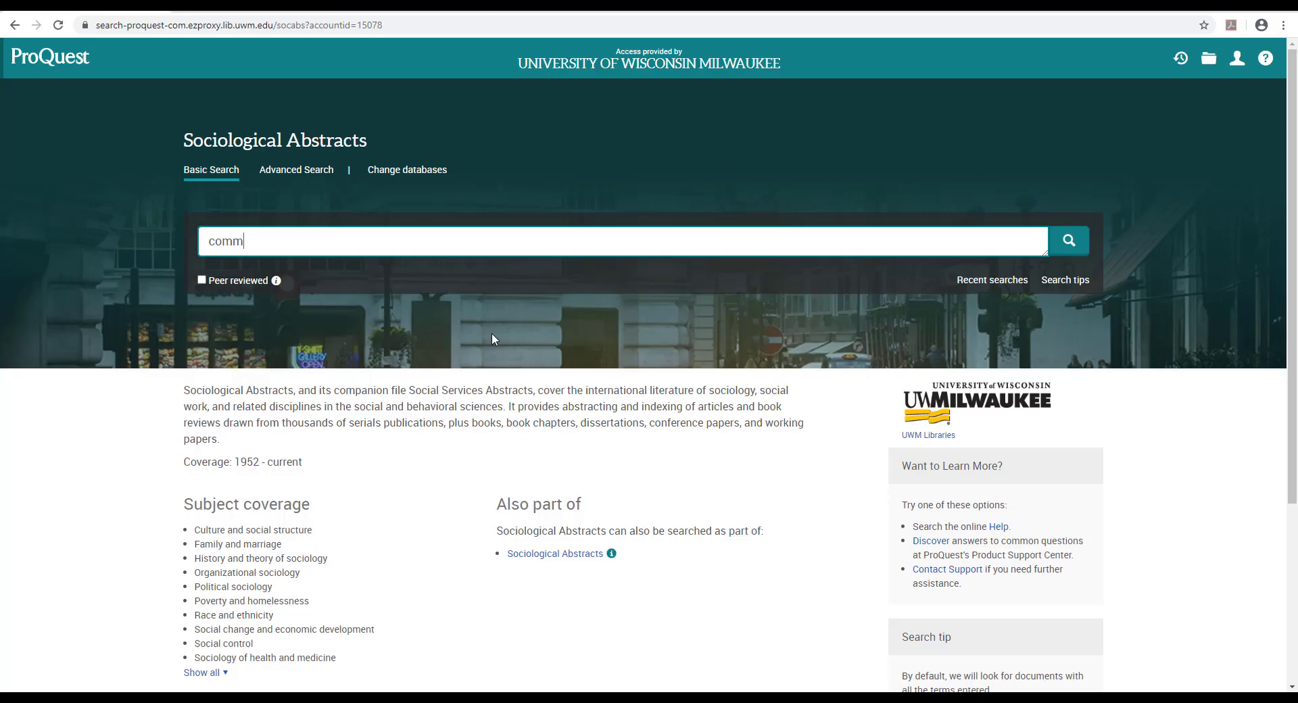
{"action": "type", "text": "ity g"}
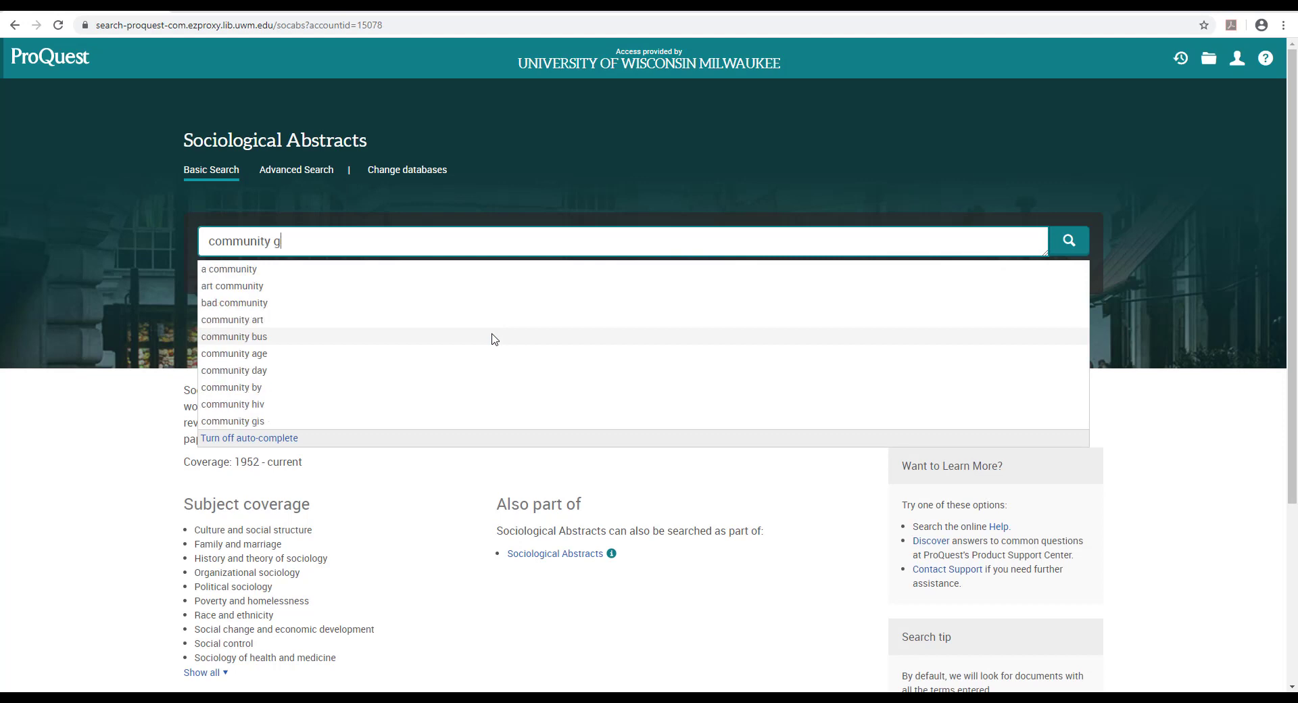
{"action": "type", "text": "ardens and fo"}
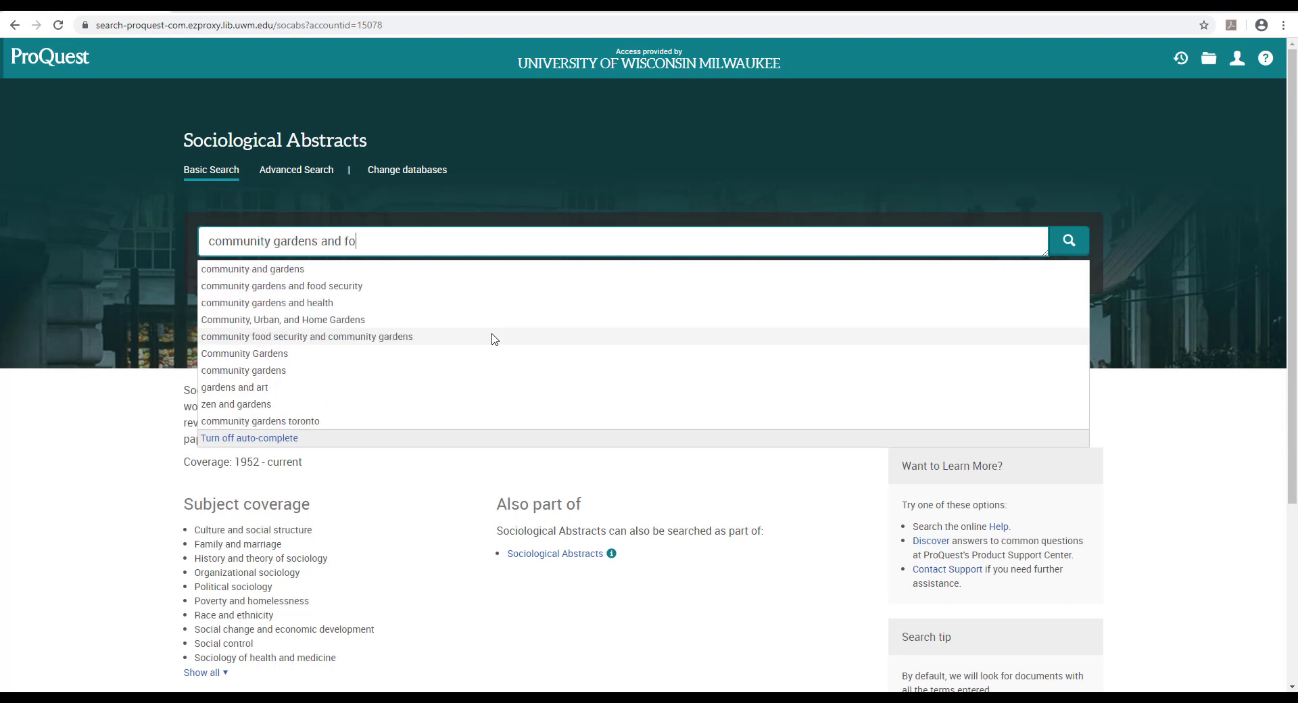
{"action": "type", "text": "od se"}
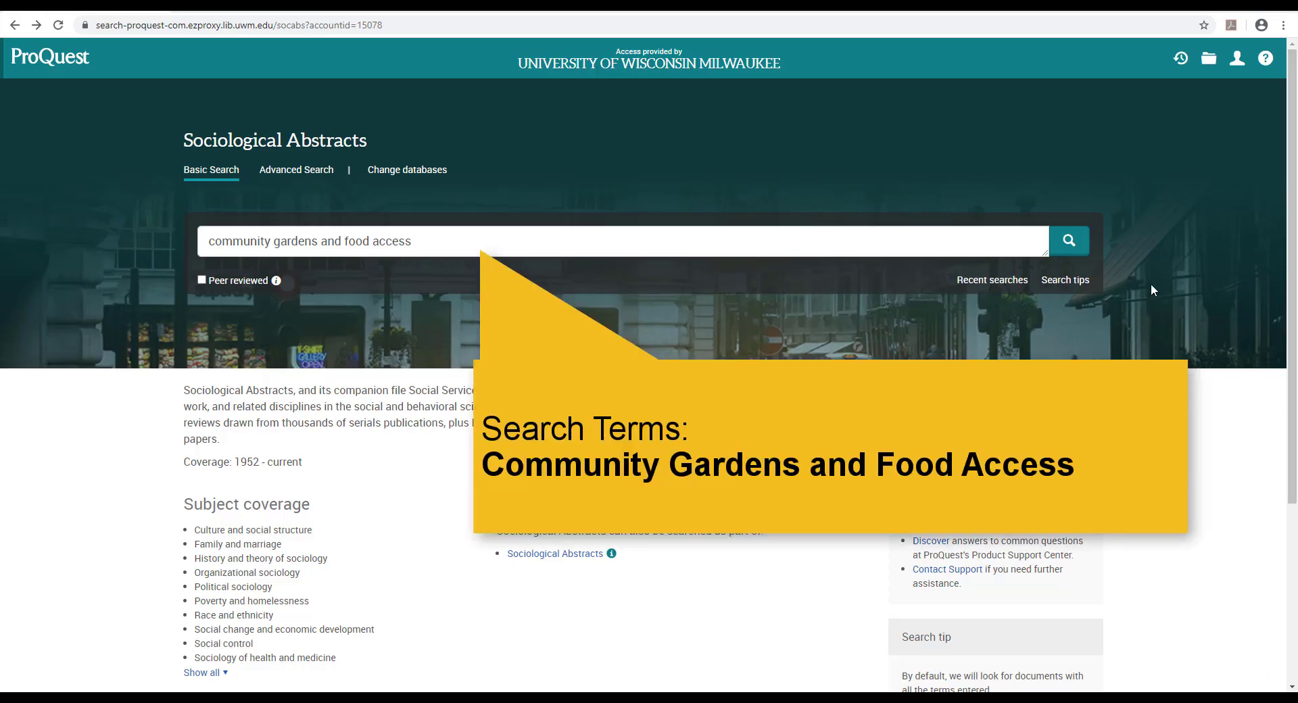
{"action": "left_click", "coordinate": [1068, 241]}
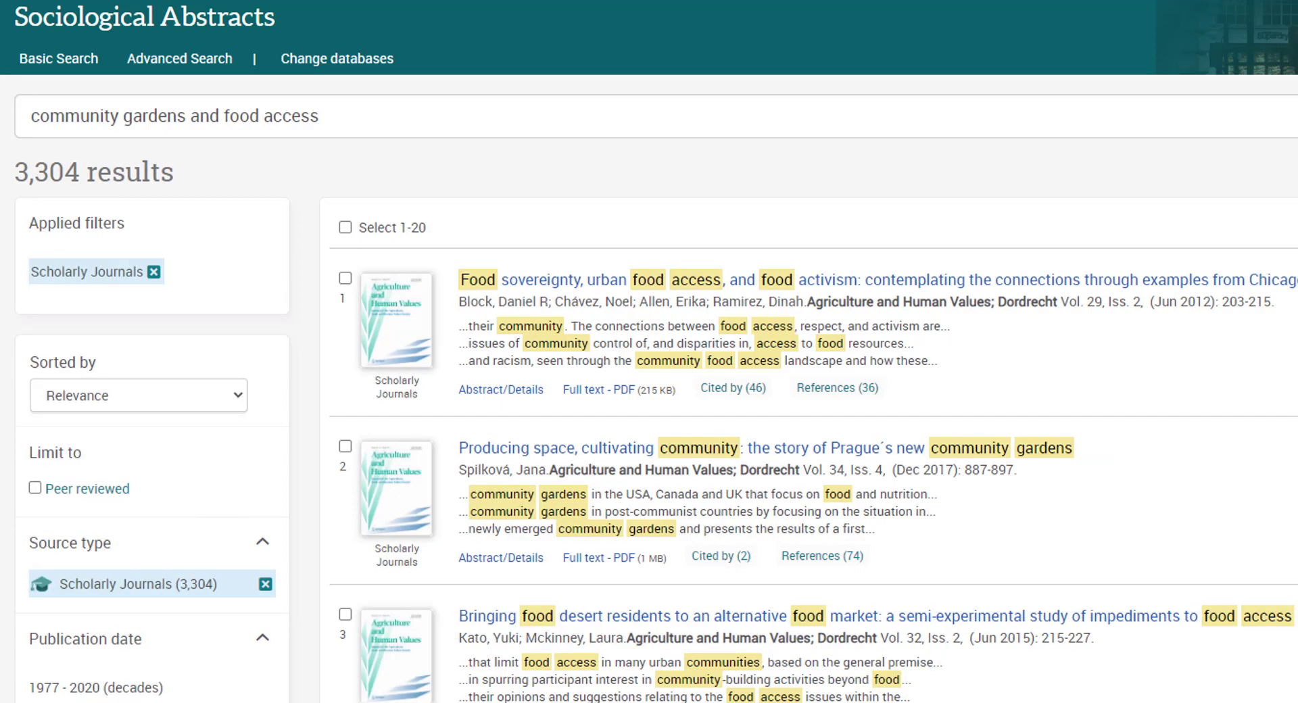
- Scroll down the 3,304 Scholarly Journals results toward the Subject filter
{"action": "scroll", "coordinate": [649, 352], "scroll_direction": "down", "scroll_amount": 7}
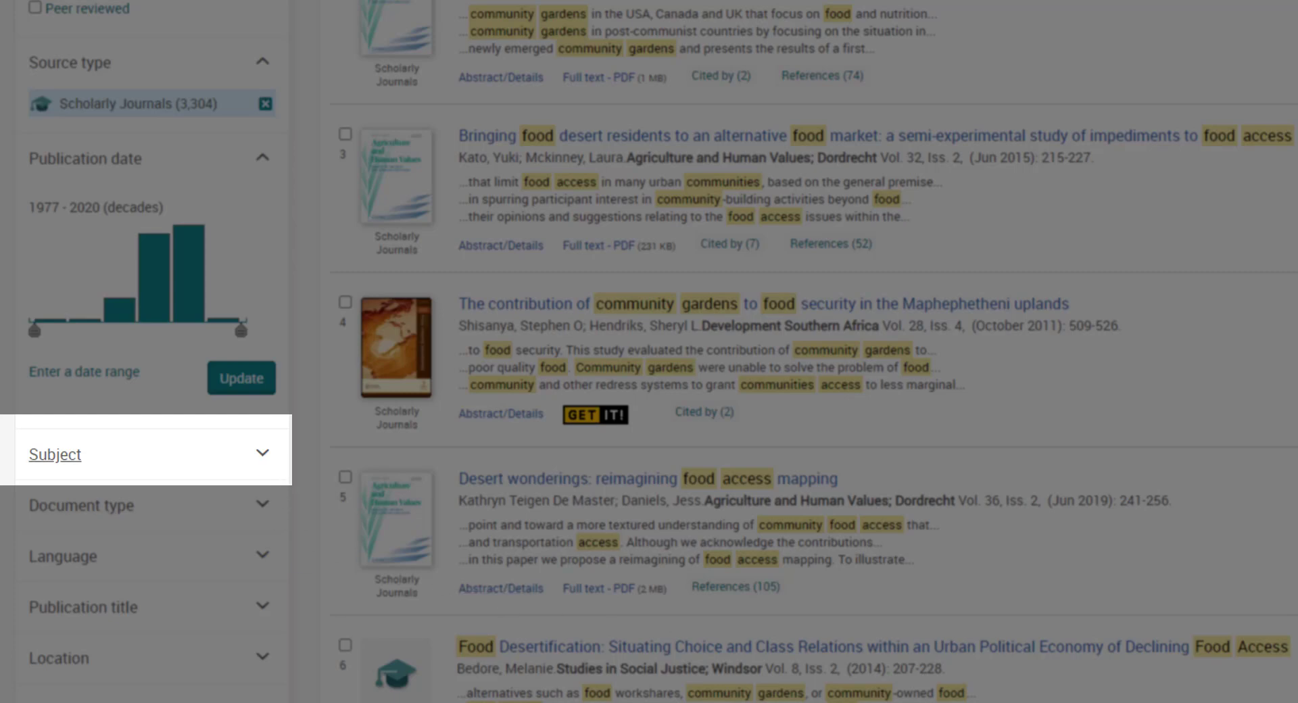
- Include the food supply subject from the full Subject list, narrowing results to 93 items
{"action": "left_click", "coordinate": [55, 454]}
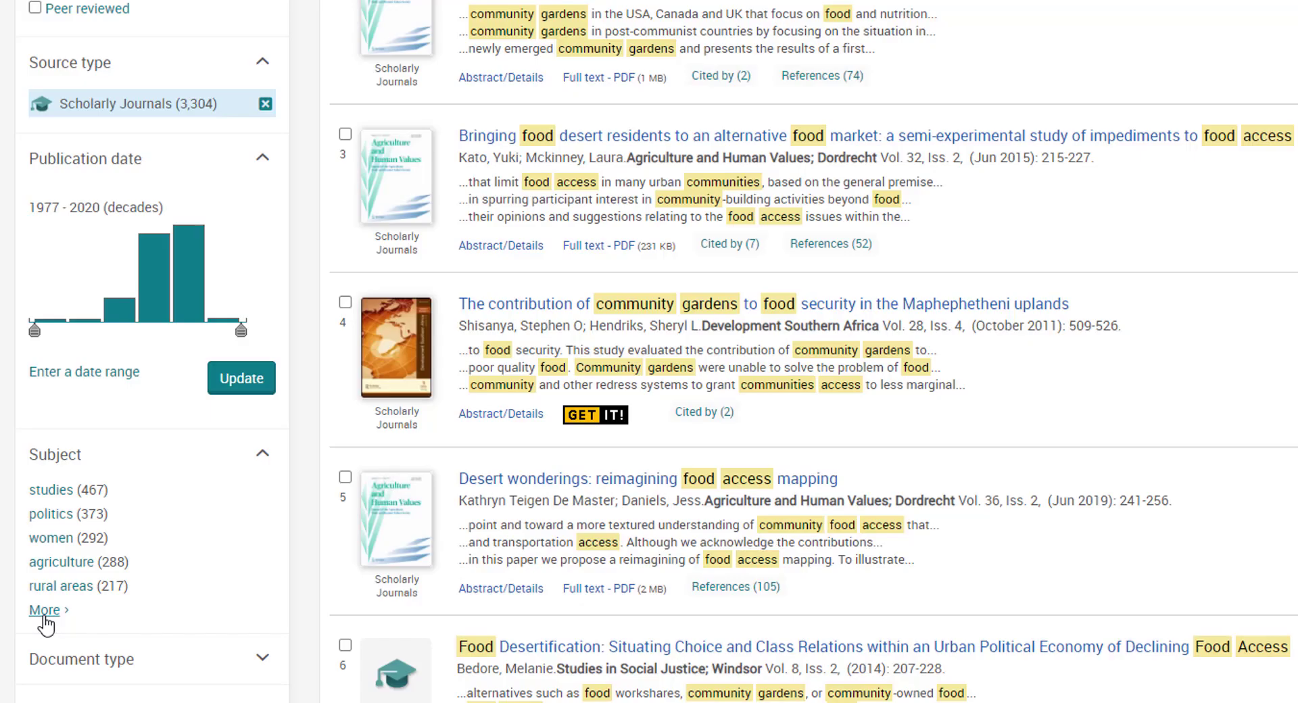
{"action": "left_click", "coordinate": [40, 611]}
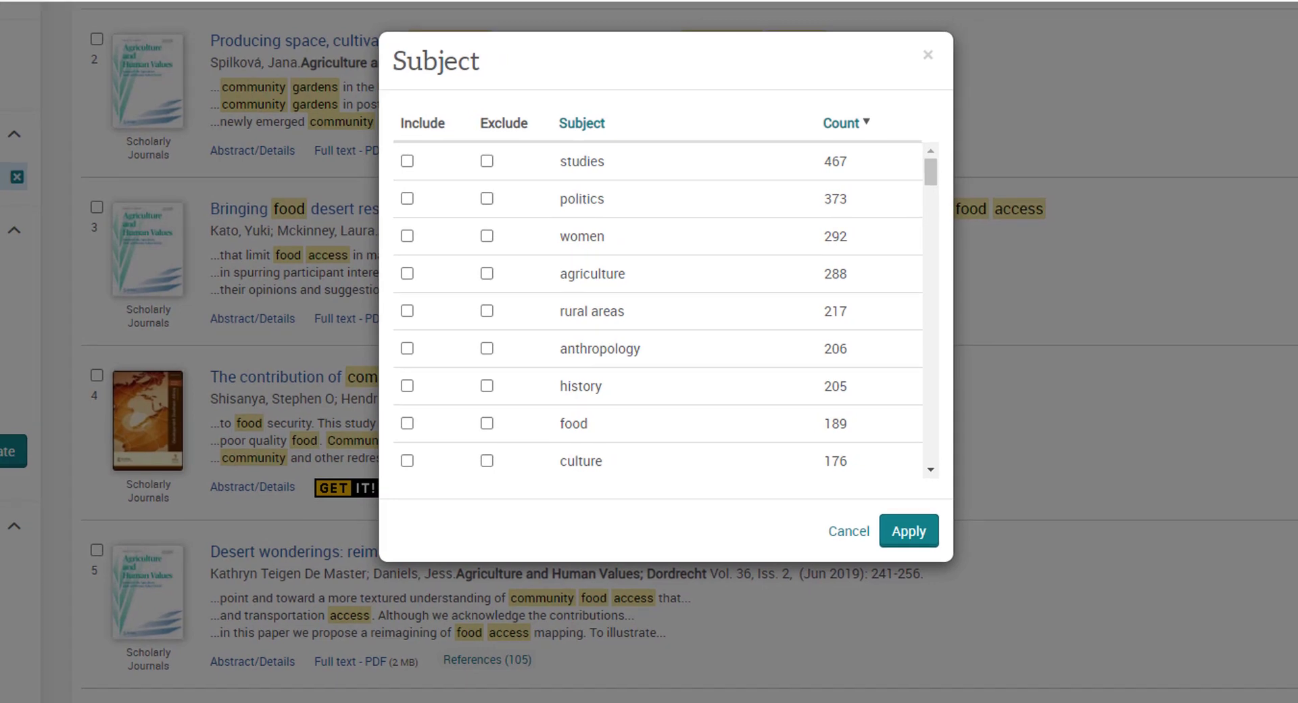
{"action": "scroll", "coordinate": [968, 440], "scroll_direction": "down", "scroll_amount": 1}
{"action": "scroll", "coordinate": [954, 510], "scroll_direction": "down", "scroll_amount": 6}
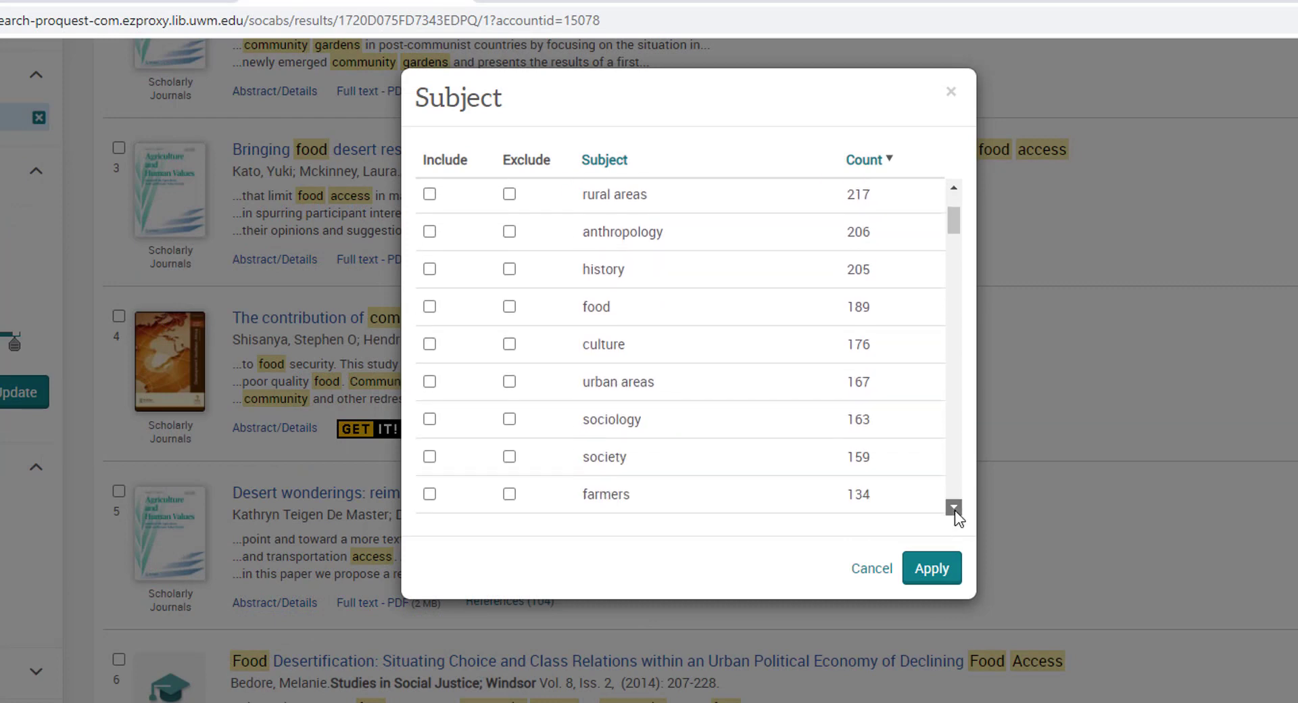
{"action": "scroll", "coordinate": [954, 510], "scroll_direction": "down", "scroll_amount": 5}
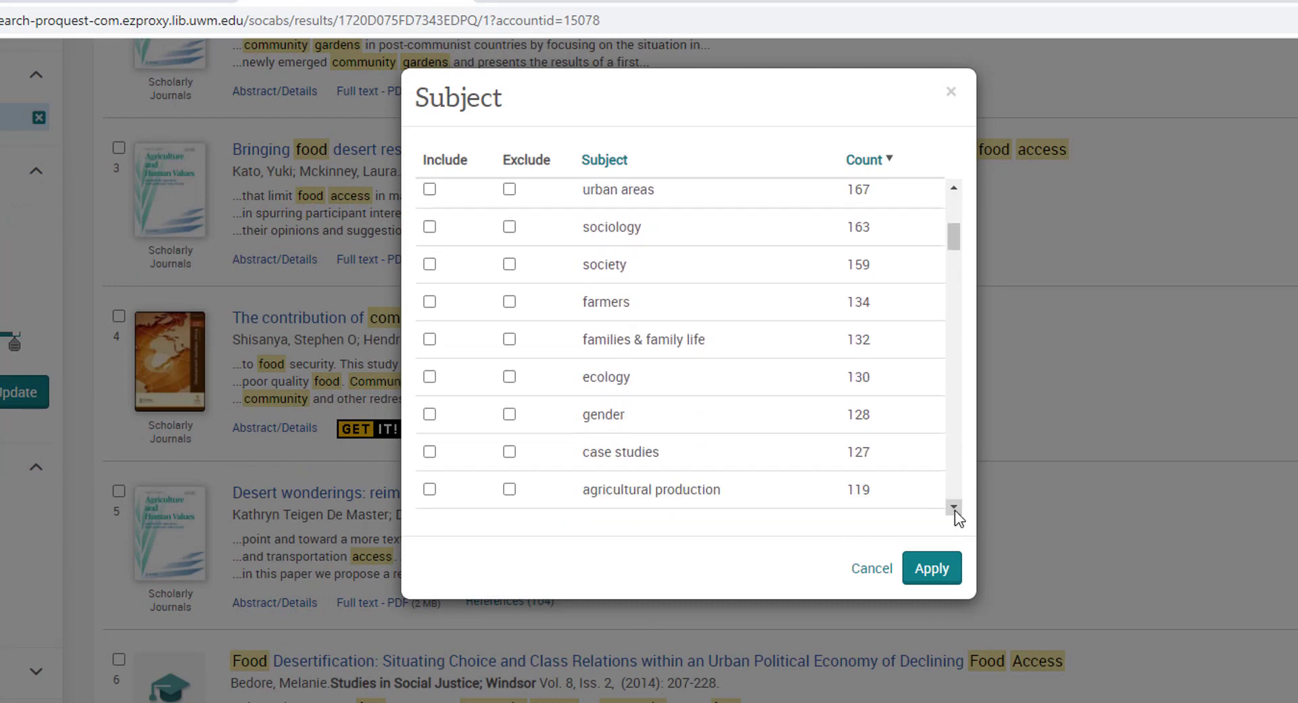
{"action": "scroll", "coordinate": [954, 510], "scroll_direction": "down", "scroll_amount": 7}
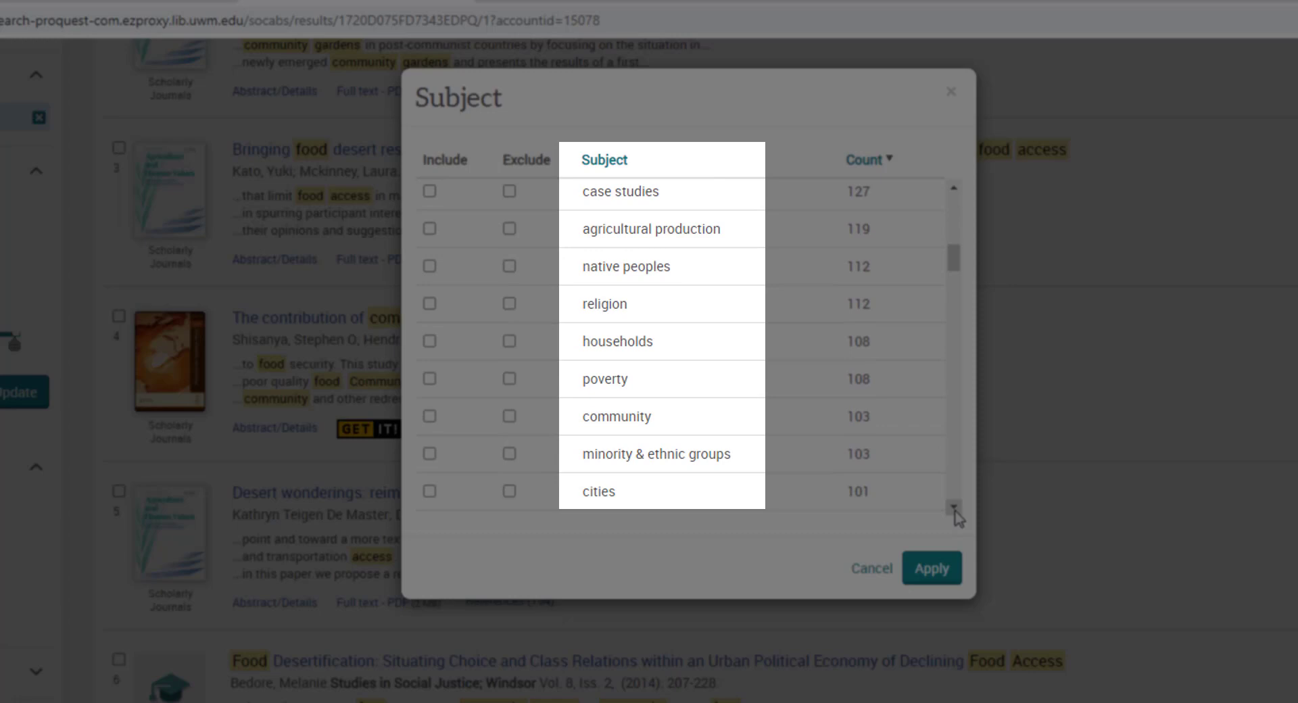
{"action": "scroll", "coordinate": [955, 514], "scroll_direction": "down", "scroll_amount": 6}
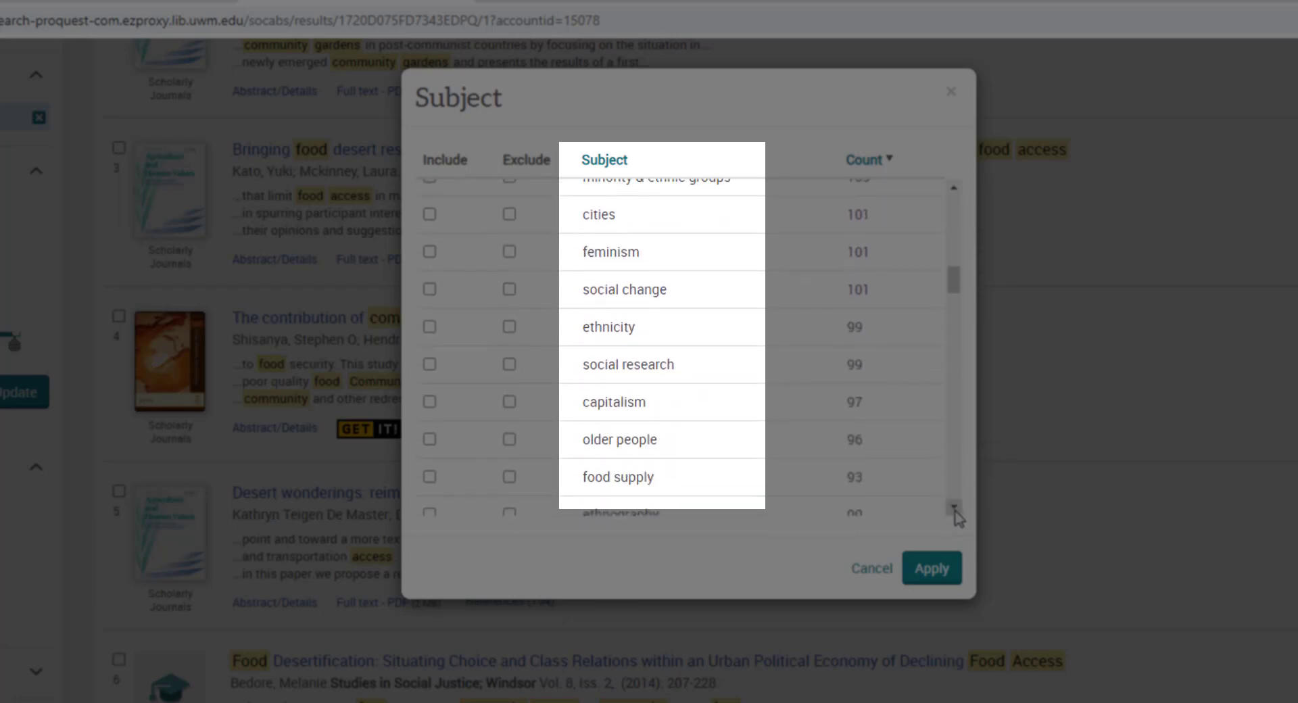
{"action": "scroll", "coordinate": [955, 513], "scroll_direction": "down", "scroll_amount": 1}
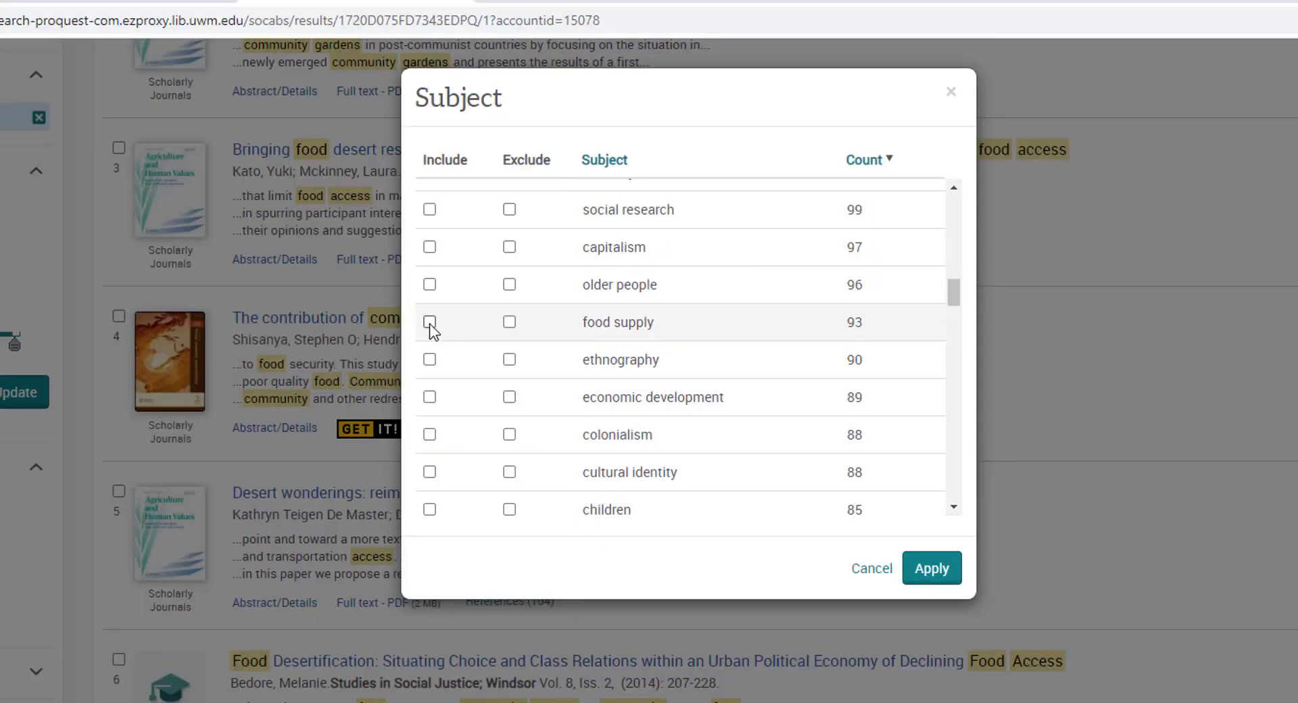
{"action": "left_click", "coordinate": [429, 321]}
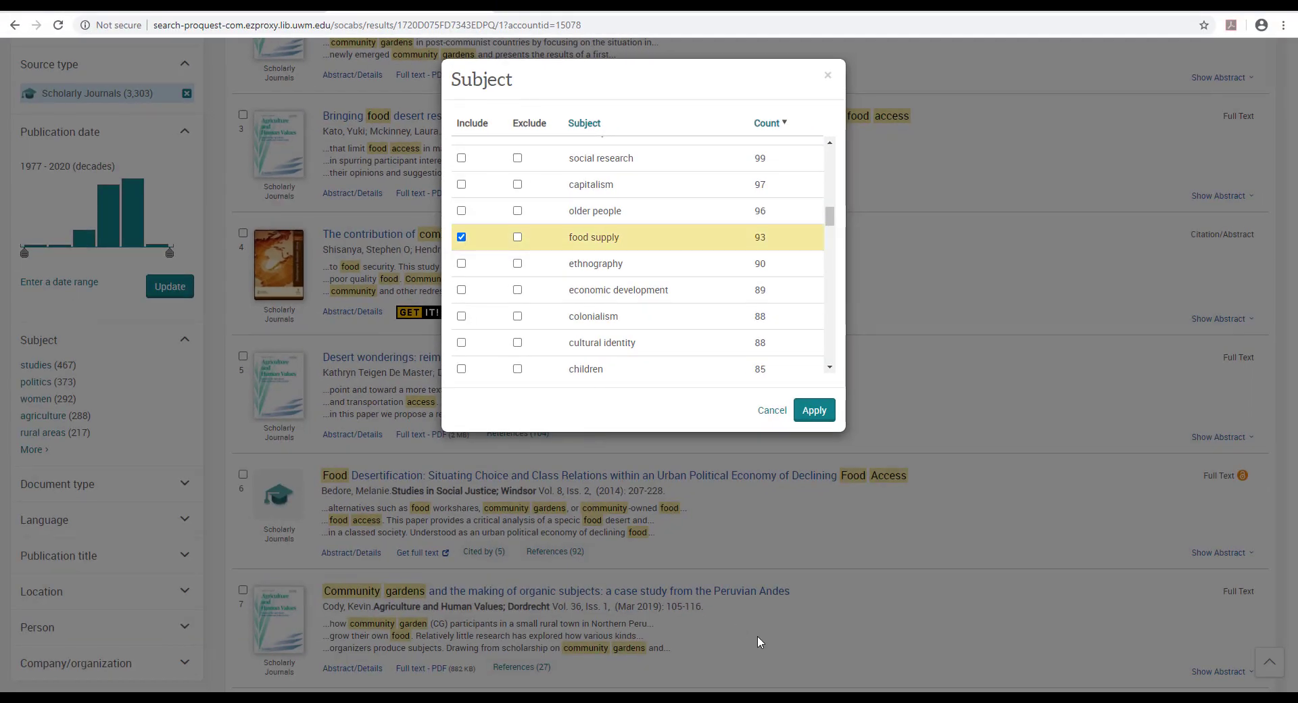
{"action": "left_click", "coordinate": [814, 410]}
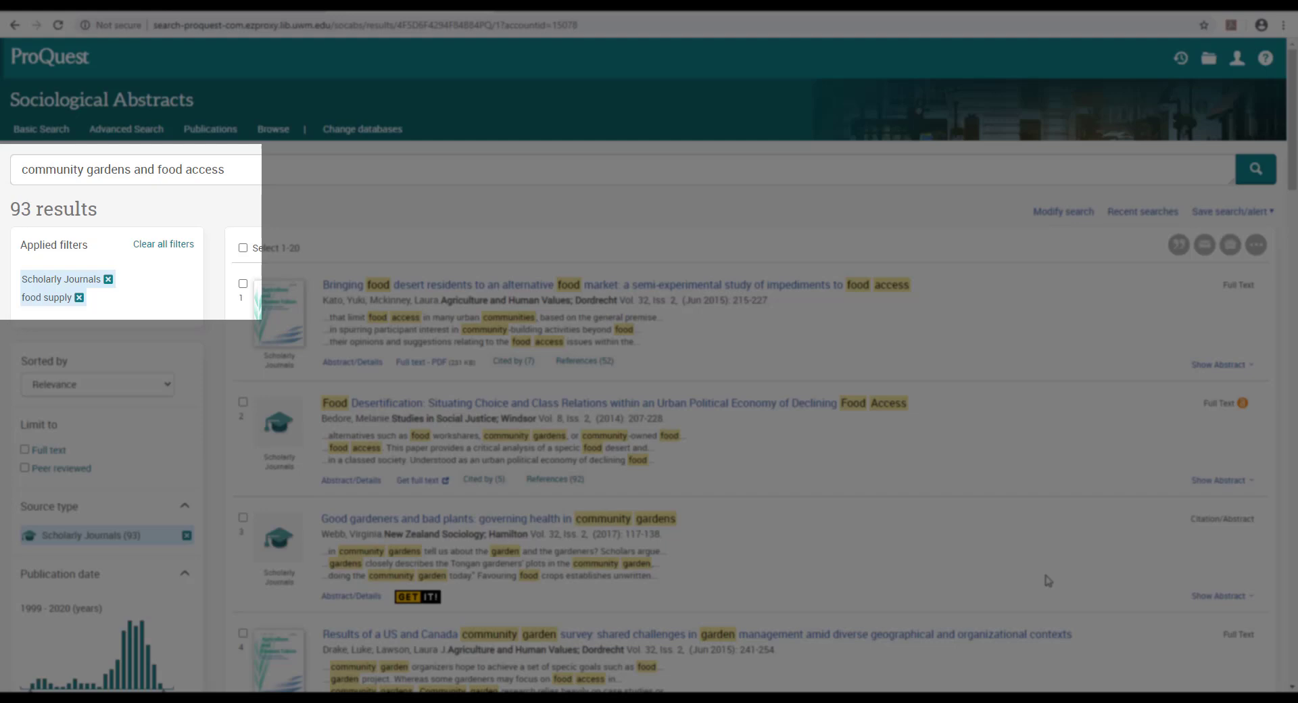
- Scroll through the 93 filtered results down to result 7, the Edible backyards article
{"action": "scroll", "coordinate": [1048, 580], "scroll_direction": "down", "scroll_amount": 3}
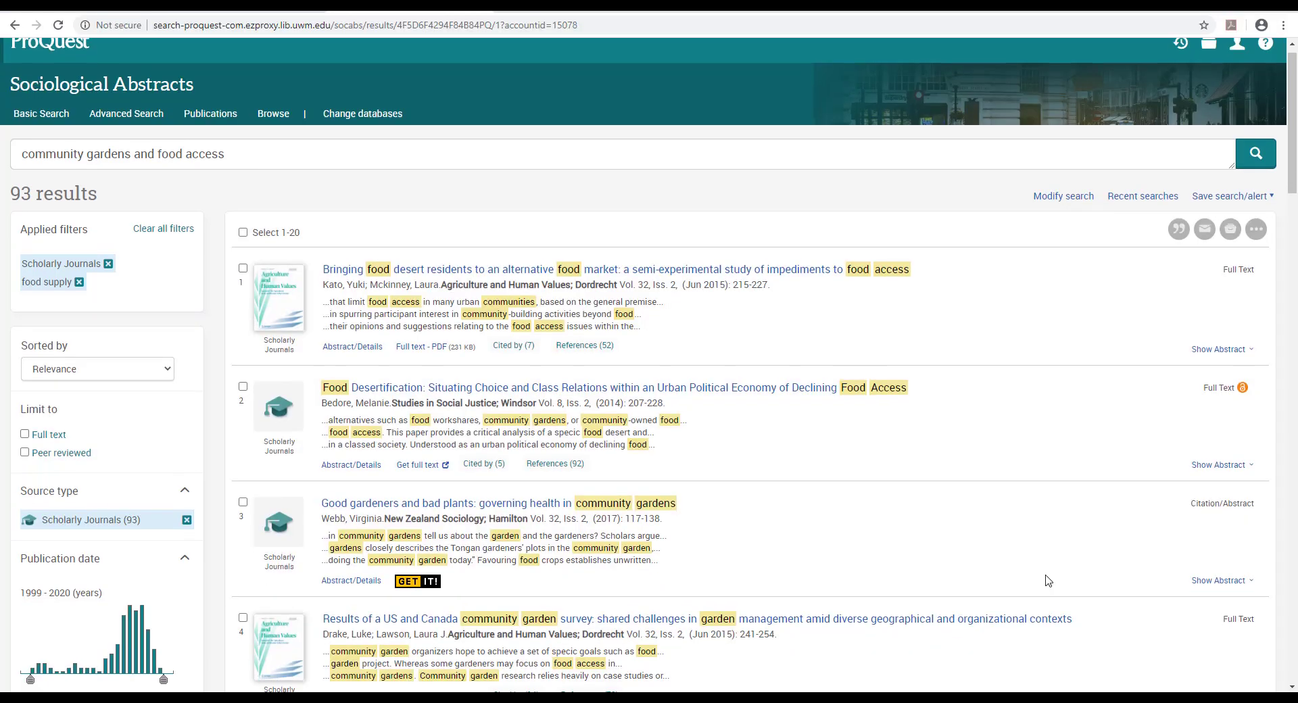
{"action": "scroll", "coordinate": [1047, 580], "scroll_direction": "down", "scroll_amount": 3}
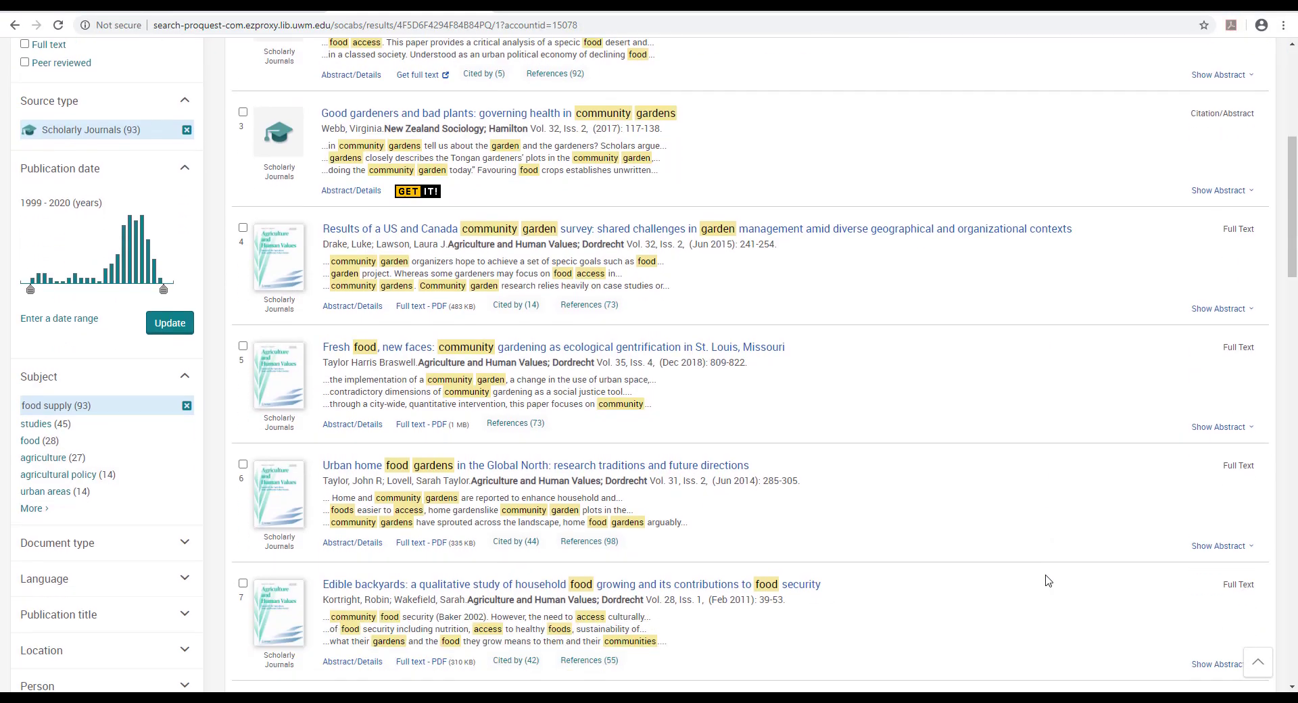
{"action": "scroll", "coordinate": [1047, 580], "scroll_direction": "down", "scroll_amount": 4}
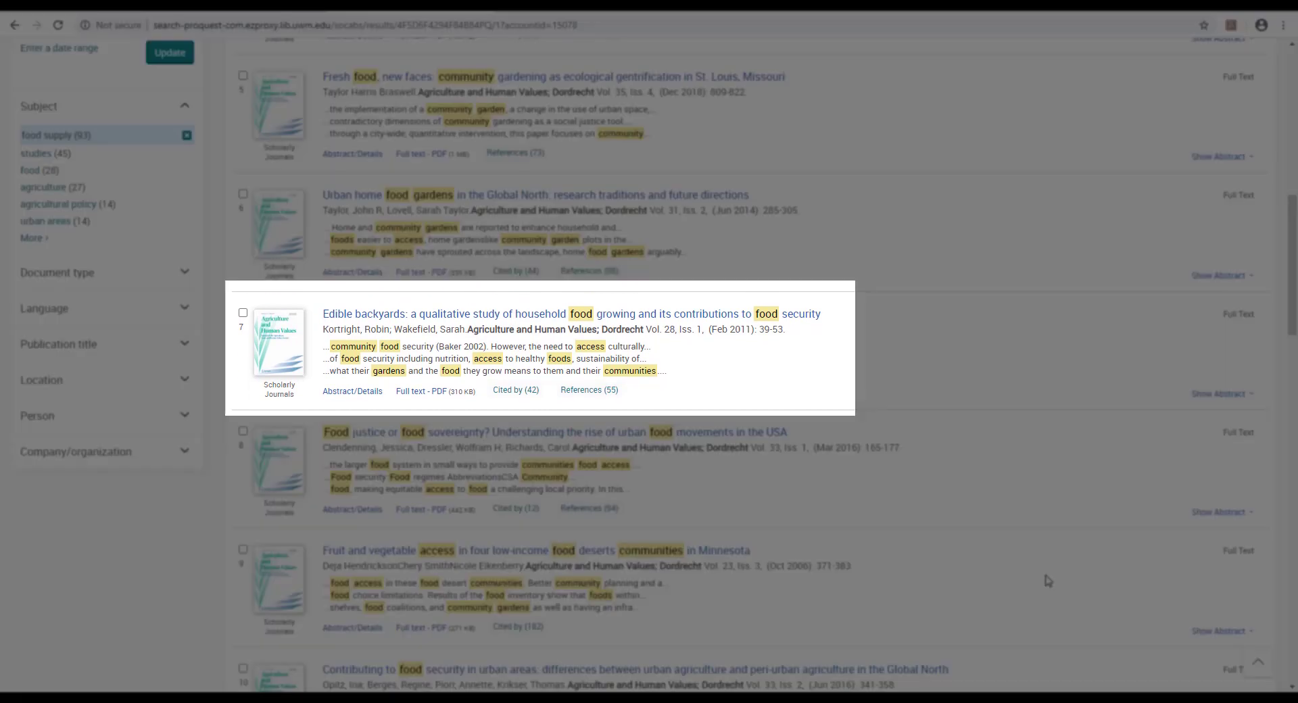
- Open the Edible backyards record's Abstract/Details and view its subject terms like Food supply
{"action": "left_click", "coordinate": [632, 313]}
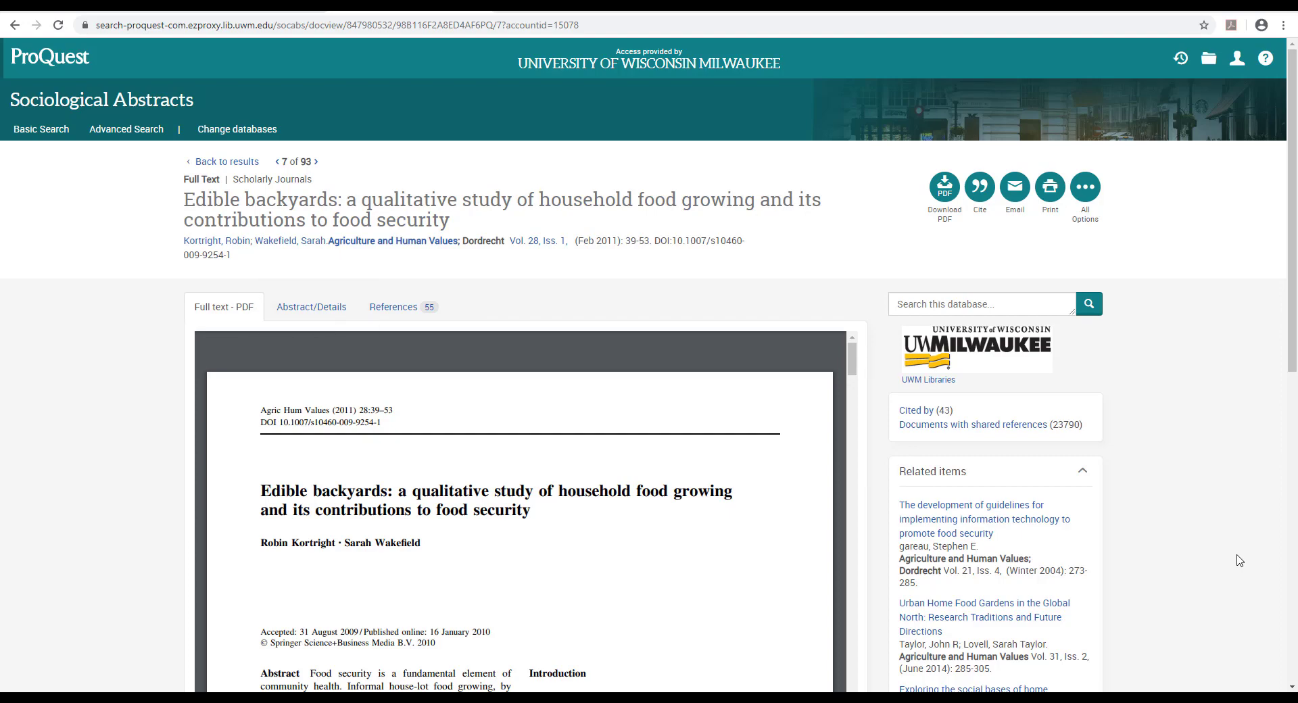
{"action": "left_click", "coordinate": [311, 307]}
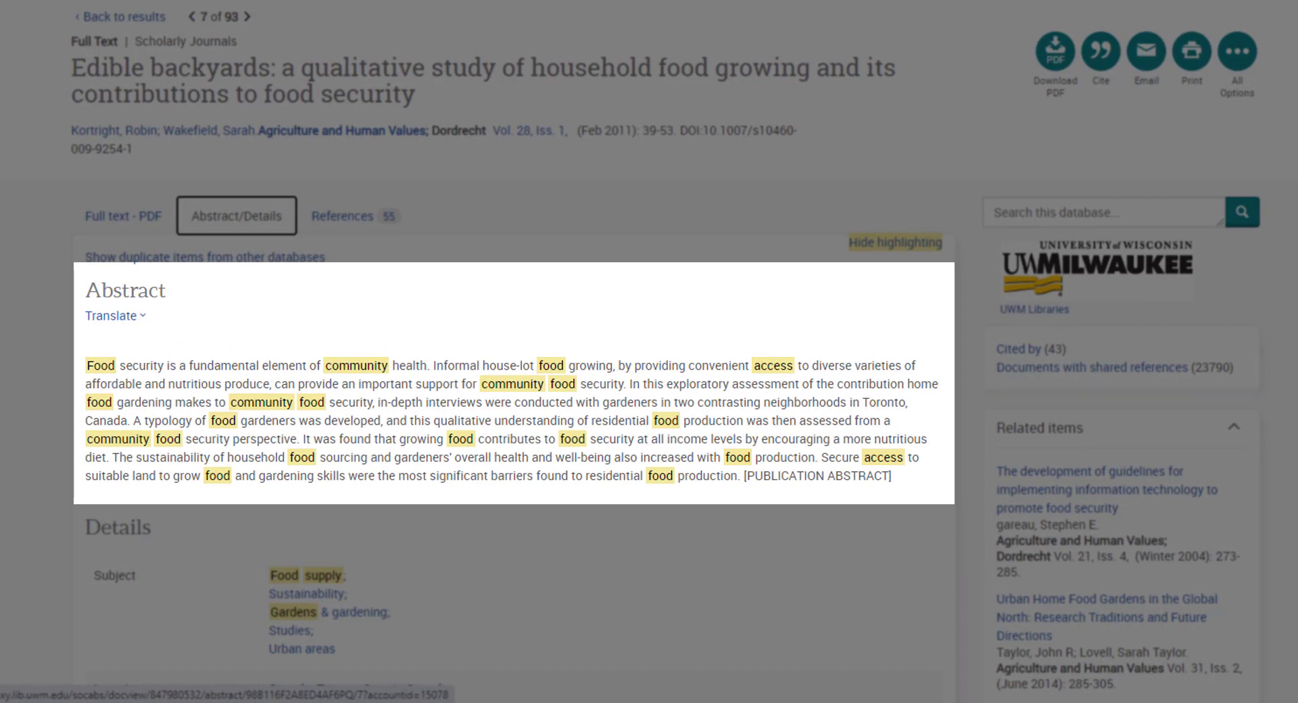
{"action": "scroll", "coordinate": [513, 352], "scroll_direction": "down", "scroll_amount": 5}
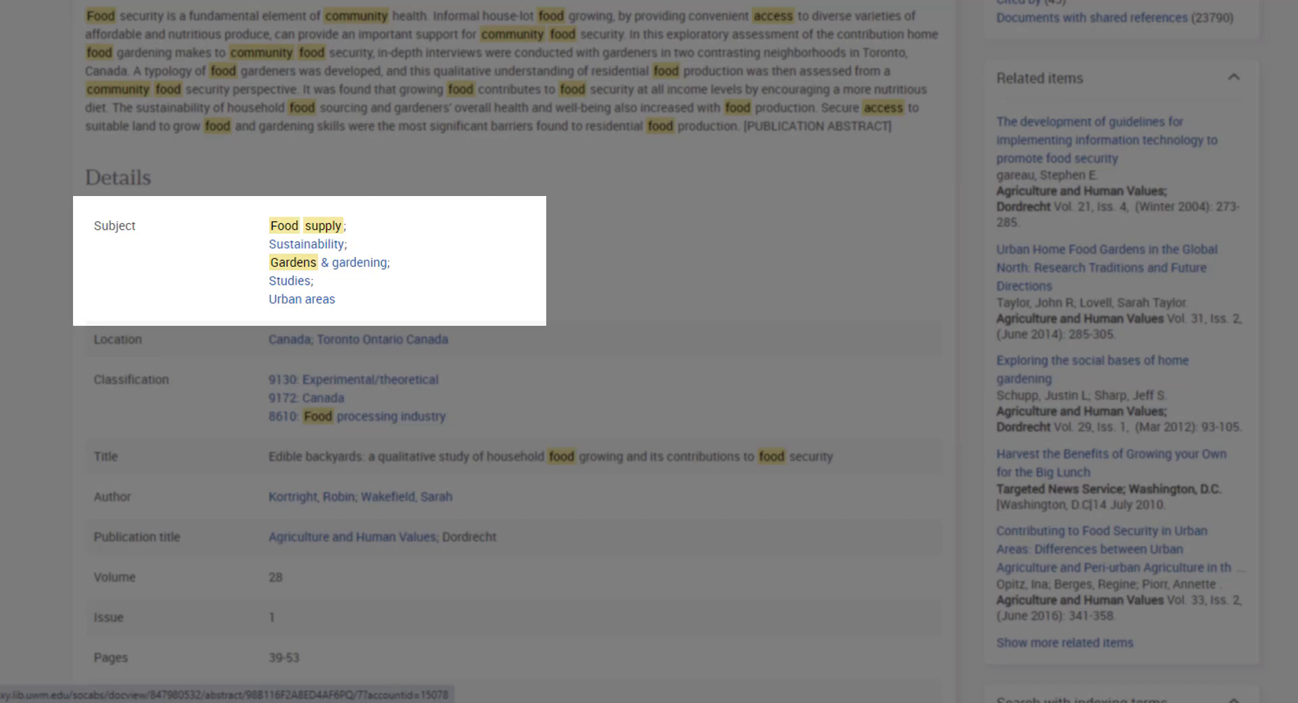
{"action": "scroll", "coordinate": [513, 352], "scroll_direction": "down", "scroll_amount": 1}
{"action": "scroll", "coordinate": [514, 352], "scroll_direction": "down", "scroll_amount": 5}
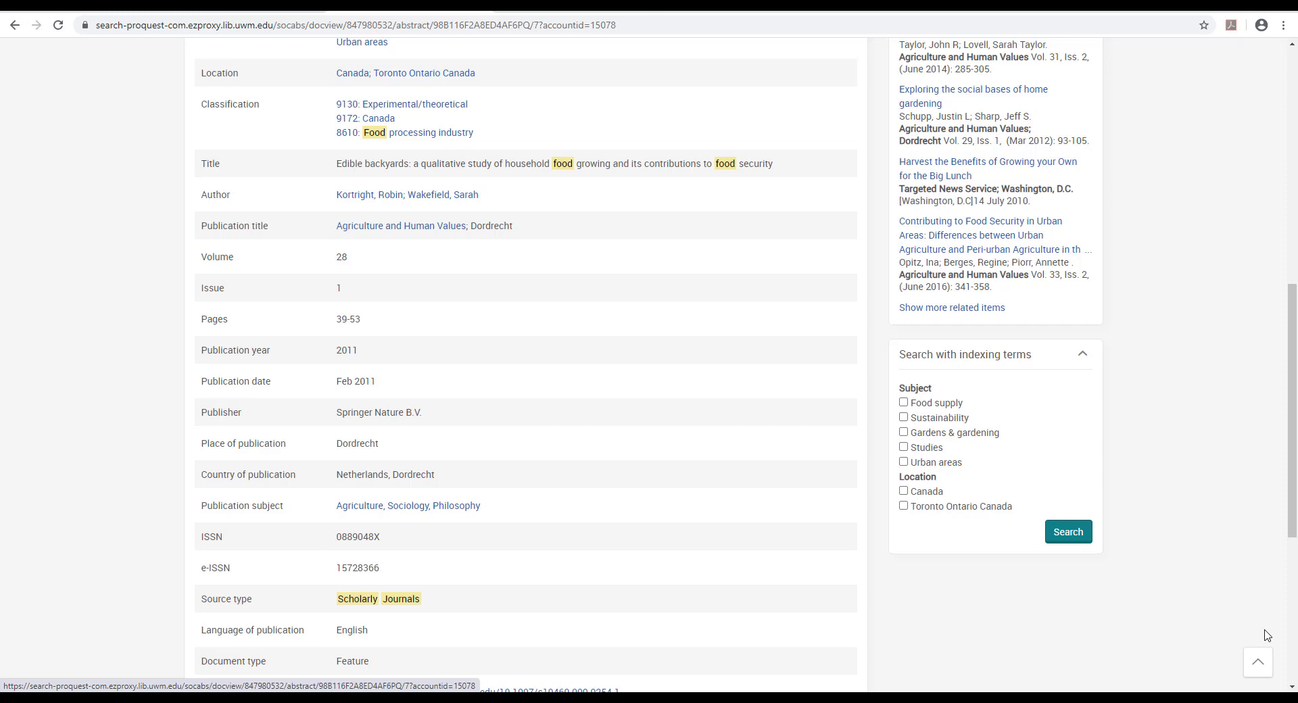
- Download the Edible backyards article as a PDF, dismissing the Email dialog first
{"action": "scroll", "coordinate": [1267, 636], "scroll_direction": "up", "scroll_amount": 10}
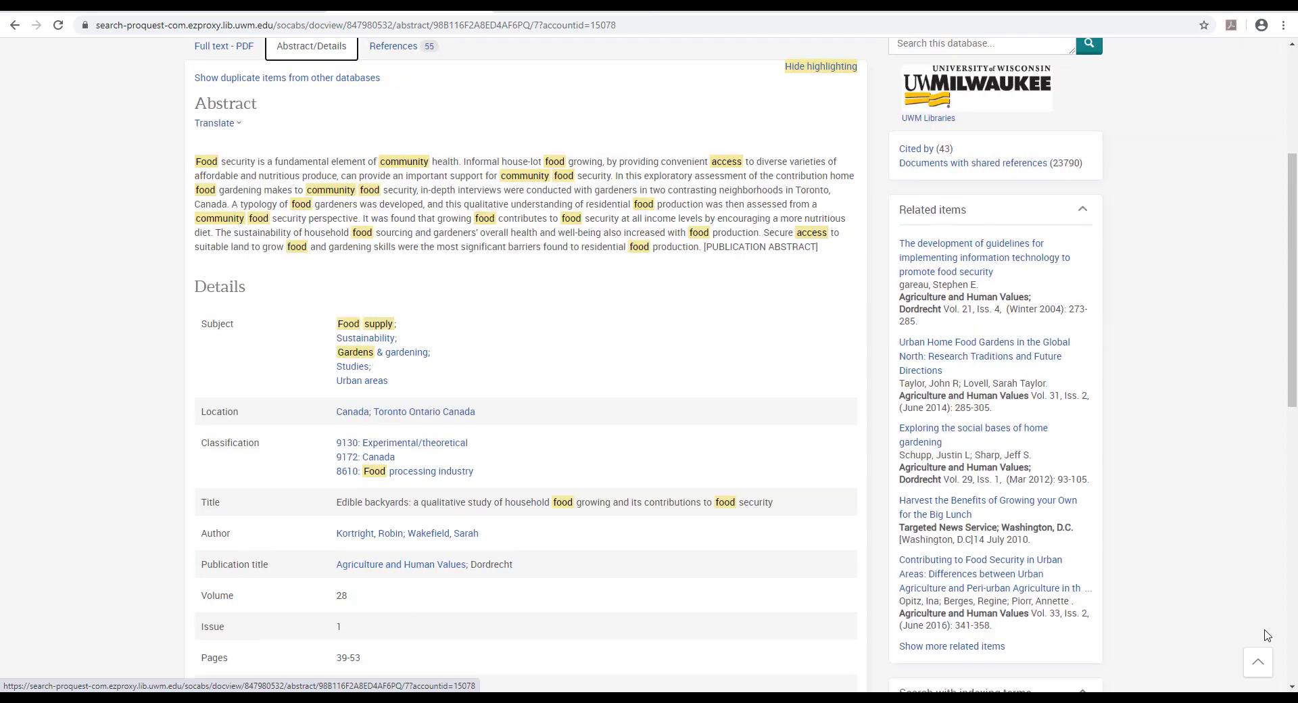
{"action": "left_click", "coordinate": [1016, 190]}
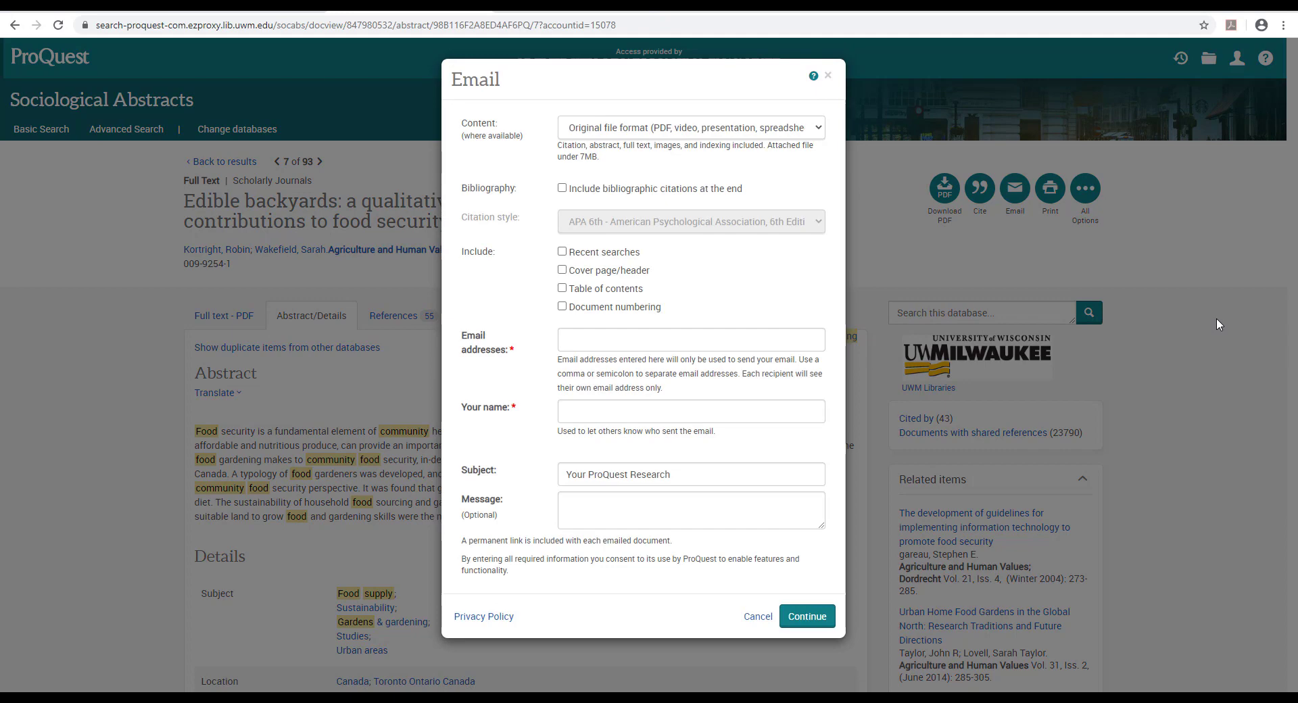
{"action": "left_click", "coordinate": [1202, 342]}
{"action": "left_click", "coordinate": [944, 188]}
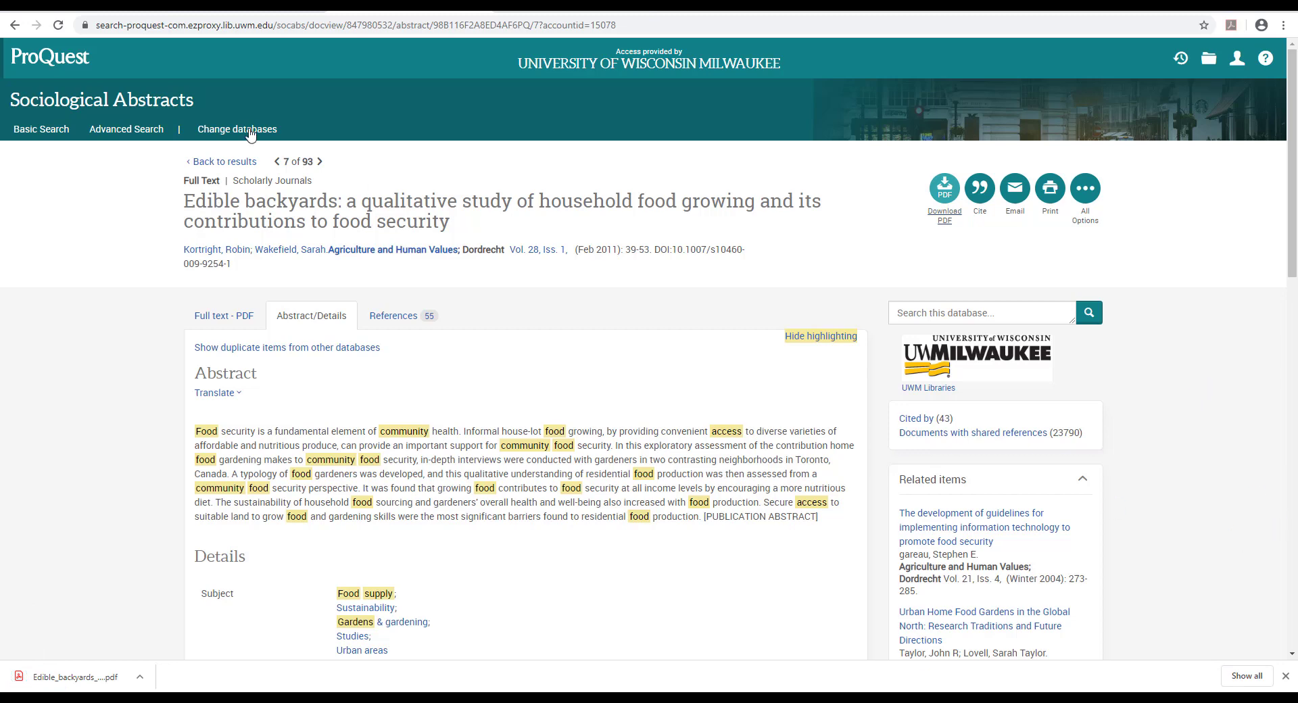
- Return to the 93 filtered results and scroll back to the top of the list
{"action": "left_click", "coordinate": [11, 27]}
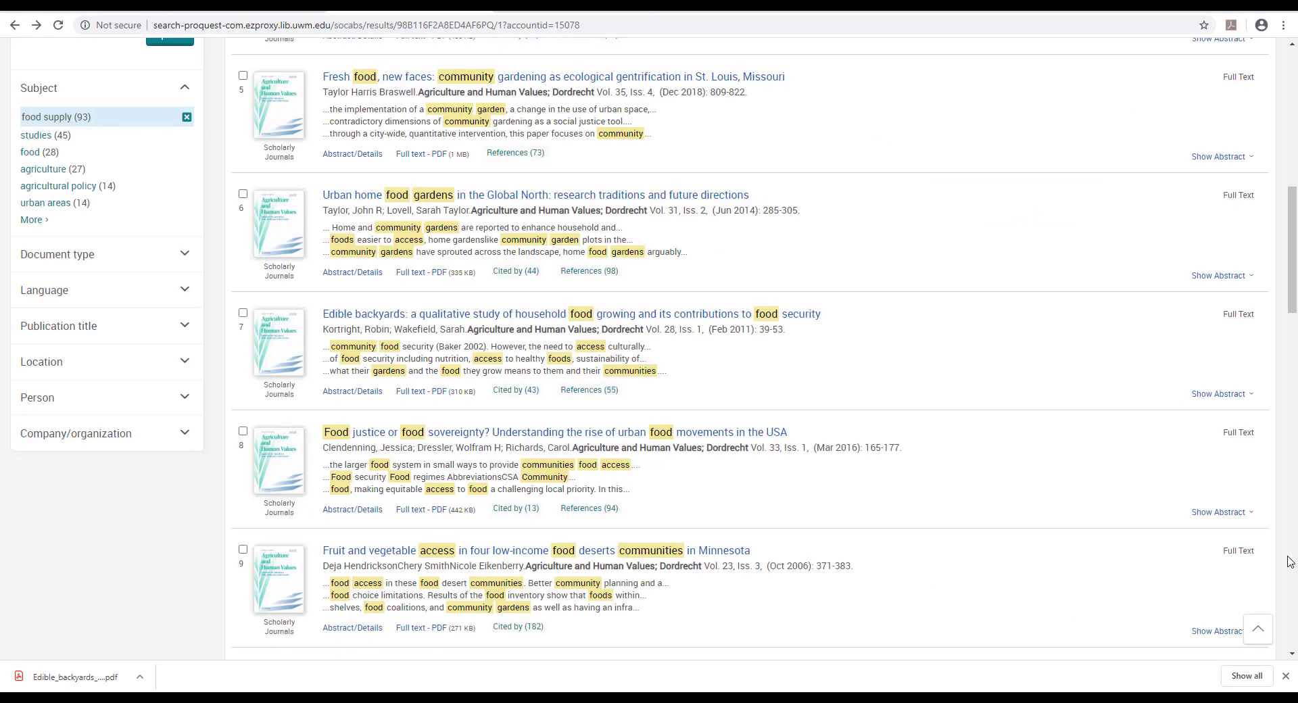
{"action": "scroll", "coordinate": [1287, 557], "scroll_direction": "up", "scroll_amount": 5}
{"action": "scroll", "coordinate": [1287, 557], "scroll_direction": "up", "scroll_amount": 5}
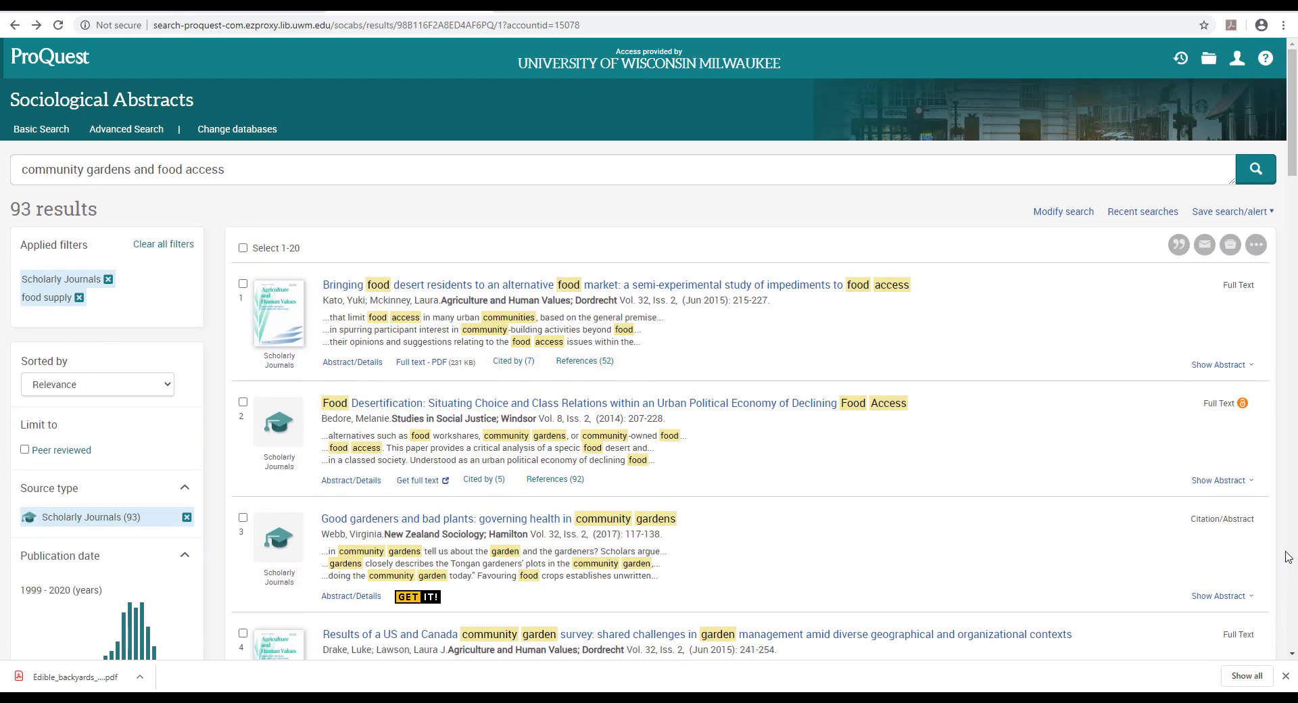